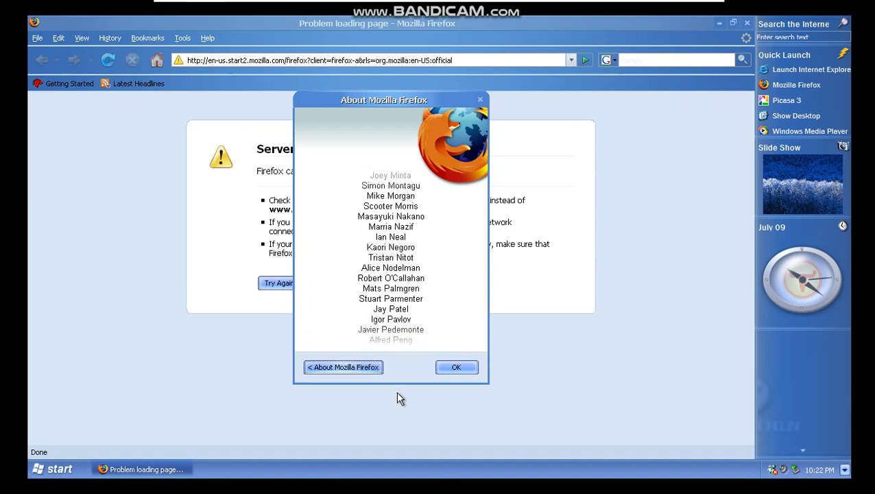
# Step: Dismiss the About Mozilla Firefox credits and close the Firefox browser
pyautogui.click(356, 367)
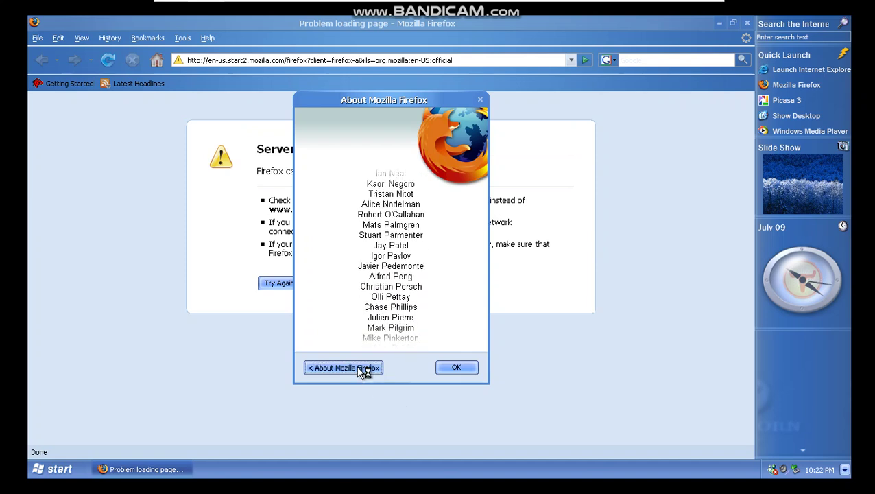
pyautogui.click(462, 371)
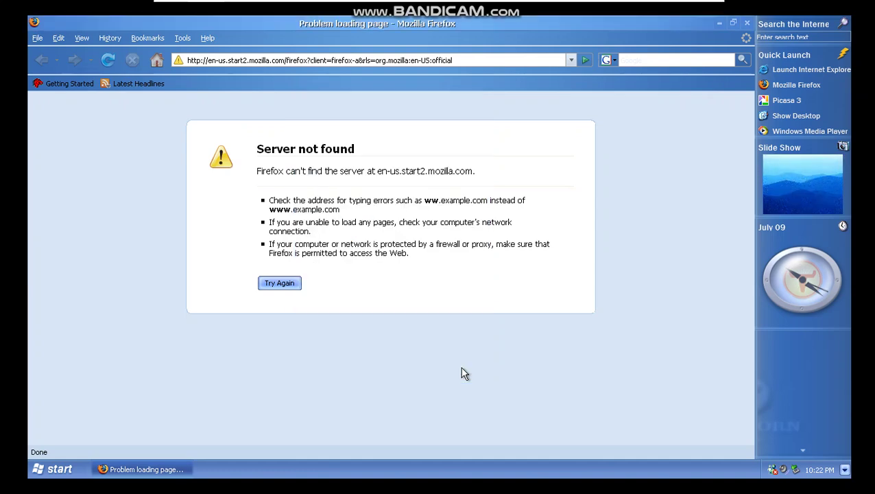
pyautogui.click(747, 23)
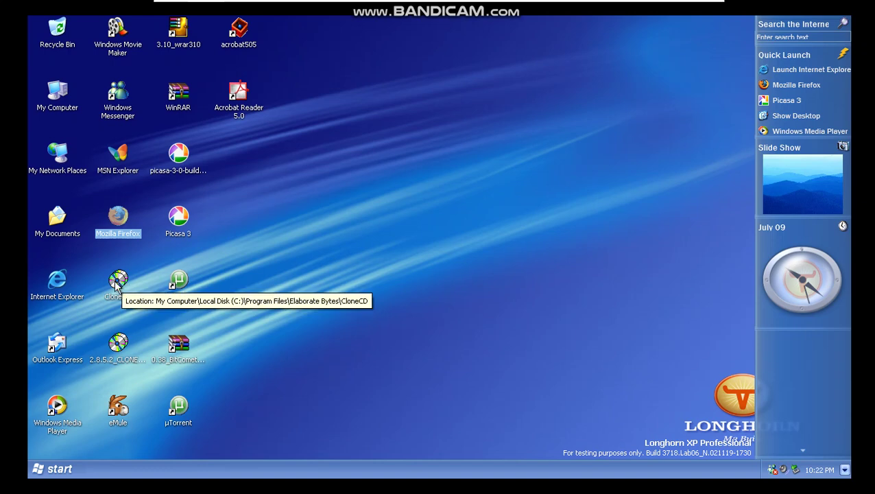
# Step: Move the CloneCD installer icon above the CloneCD shortcut and start CloneCD in trial mode, accepting the disclaimer and declining the update check
pyautogui.click(122, 347)
pyautogui.moveTo(122, 346); pyautogui.dragTo(129, 271)
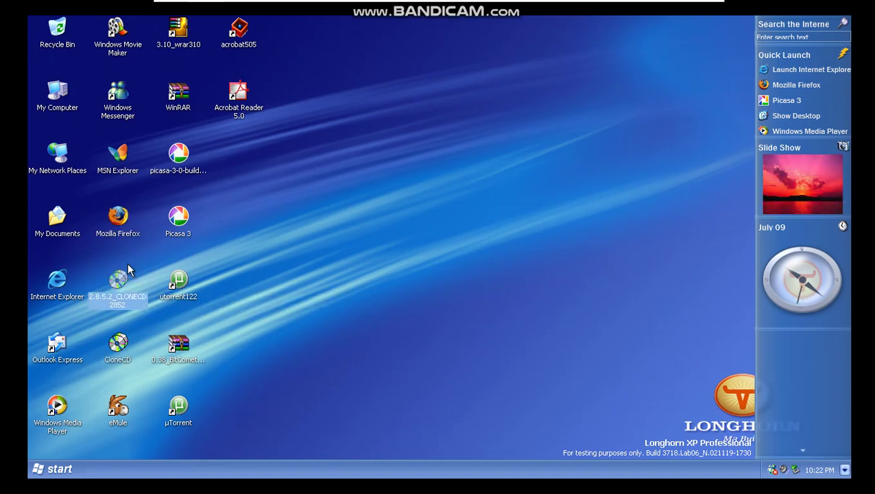
pyautogui.doubleClick(118, 346)
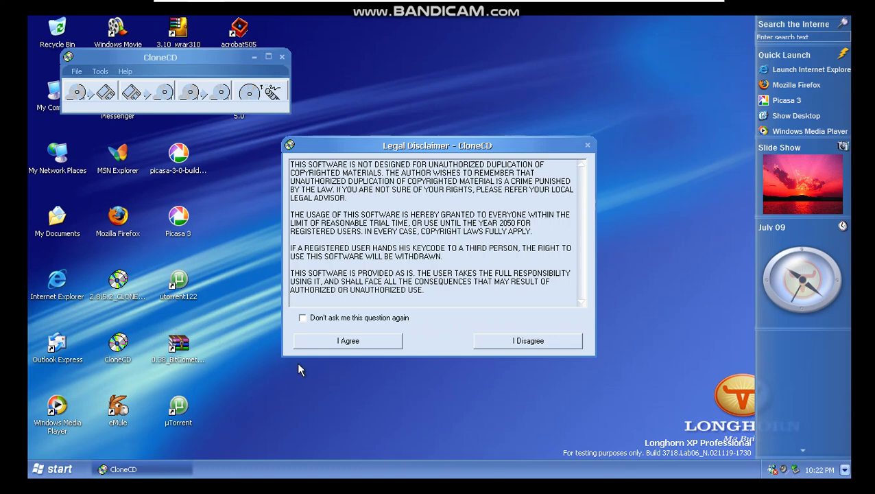
pyautogui.click(340, 341)
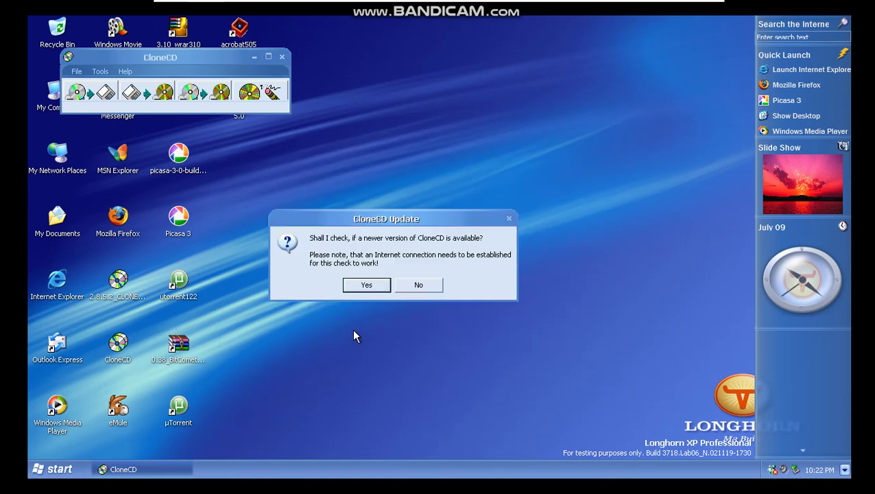
pyautogui.click(417, 286)
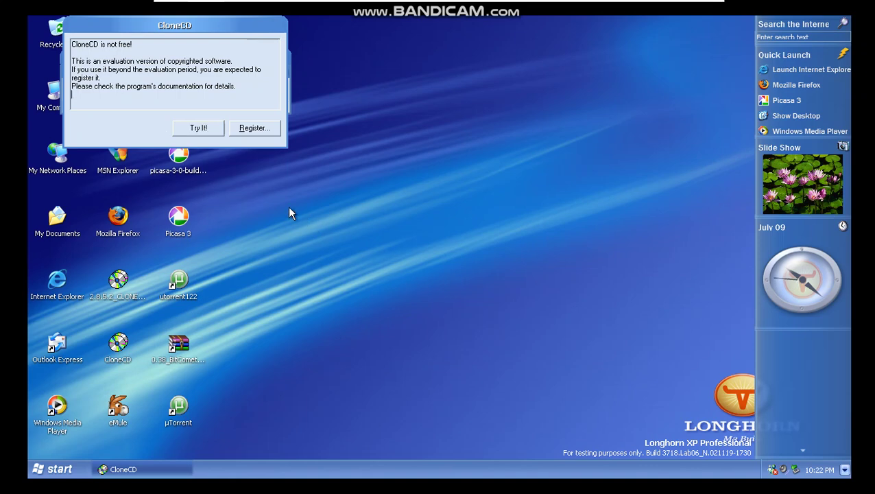
pyautogui.click(196, 129)
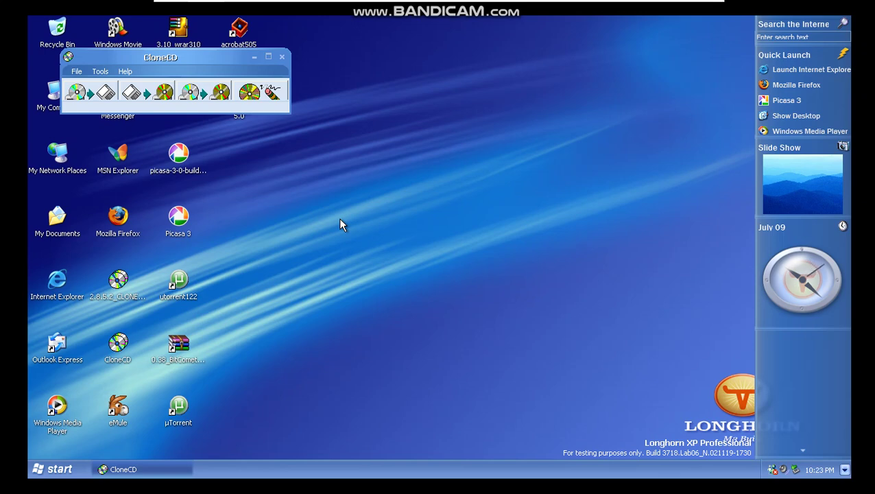
# Step: View CloneCD's version and registration info, dismiss it and exit CloneCD, acknowledging the unregistered notice
pyautogui.click(124, 72)
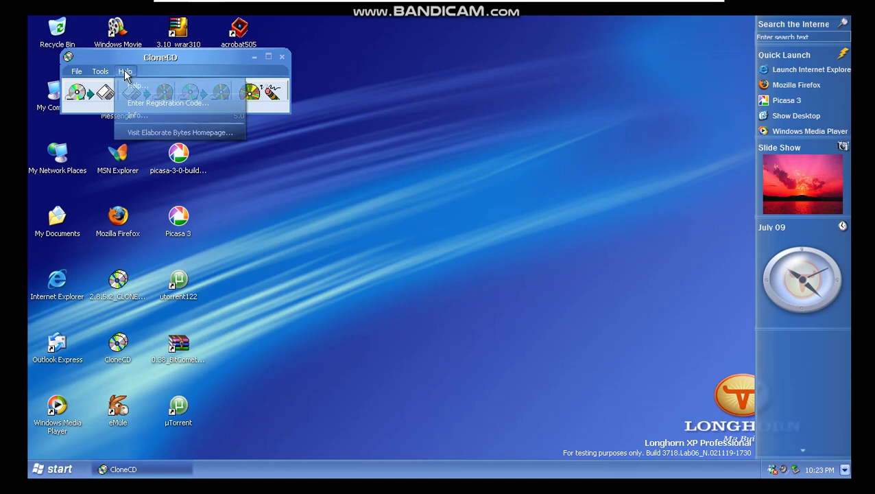
pyautogui.click(220, 117)
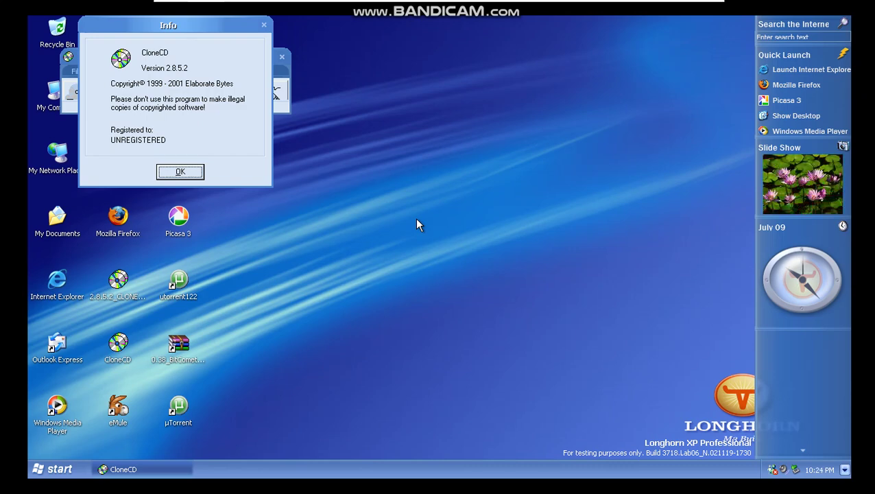
pyautogui.click(181, 172)
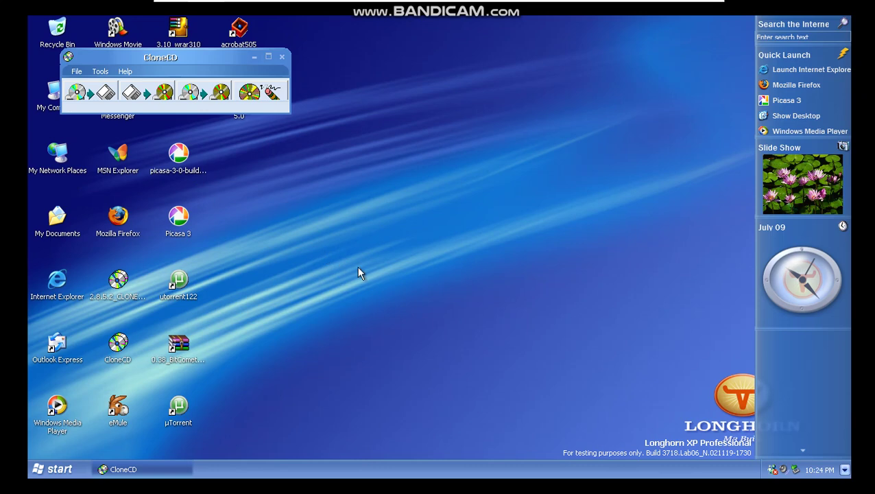
pyautogui.click(281, 57)
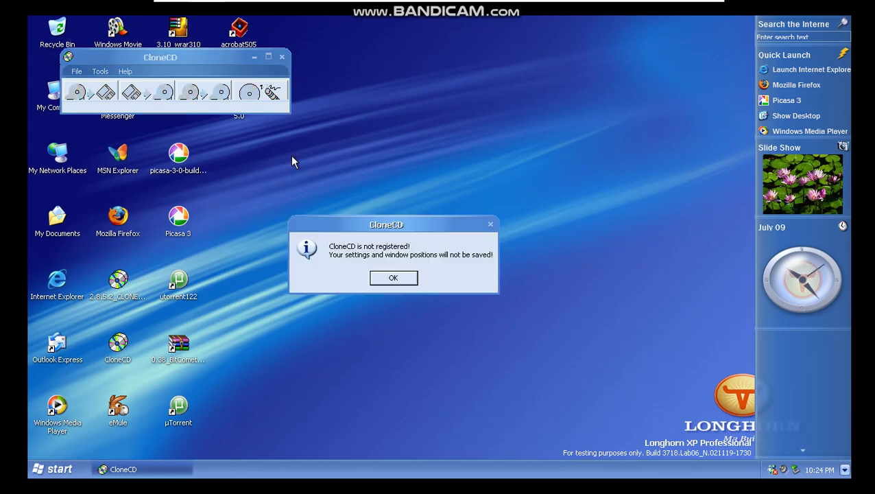
pyautogui.click(386, 279)
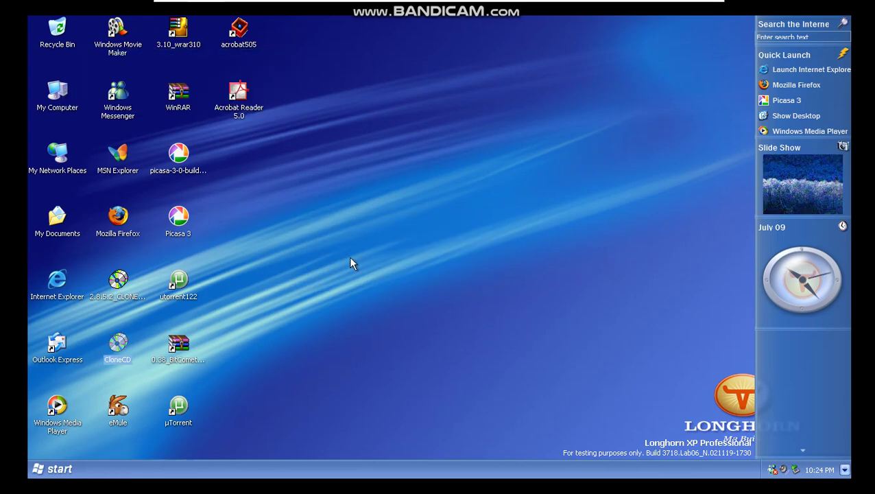
# Step: Launch WinRAR from the desktop and try the Info command without selecting any file
pyautogui.doubleClick(178, 96)
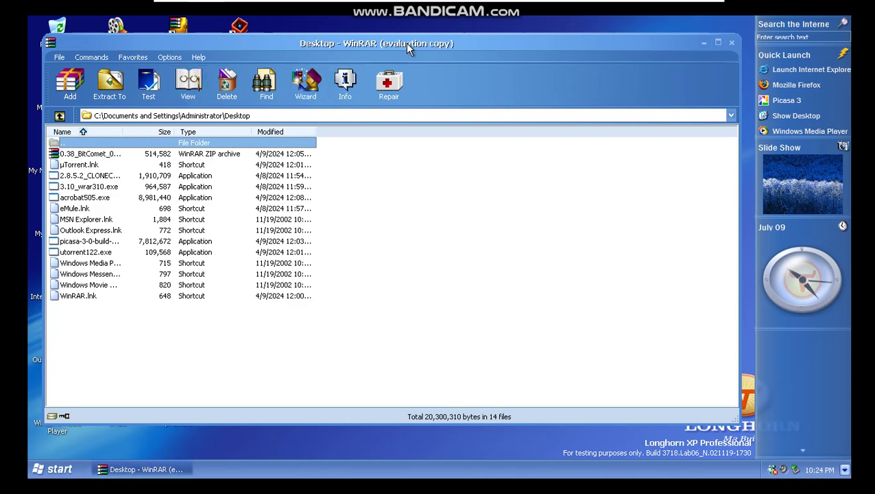
pyautogui.click(452, 255)
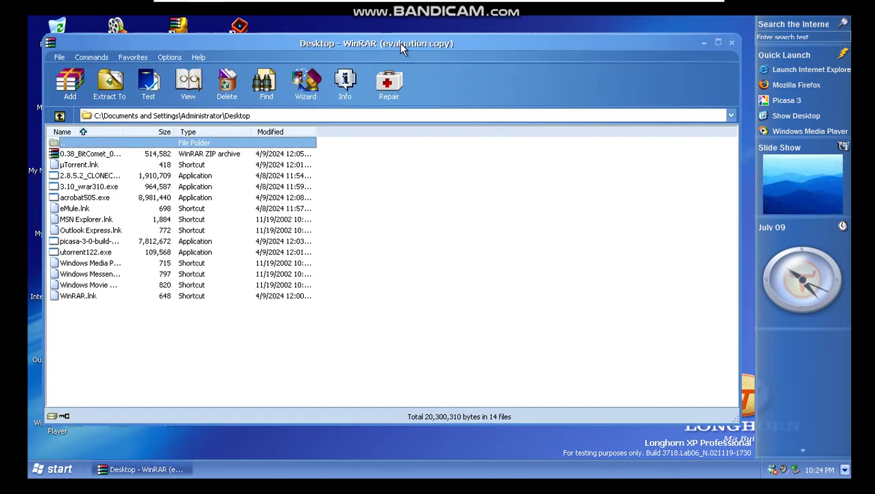
pyautogui.moveTo(399, 44); pyautogui.dragTo(402, 46)
pyautogui.click(348, 86)
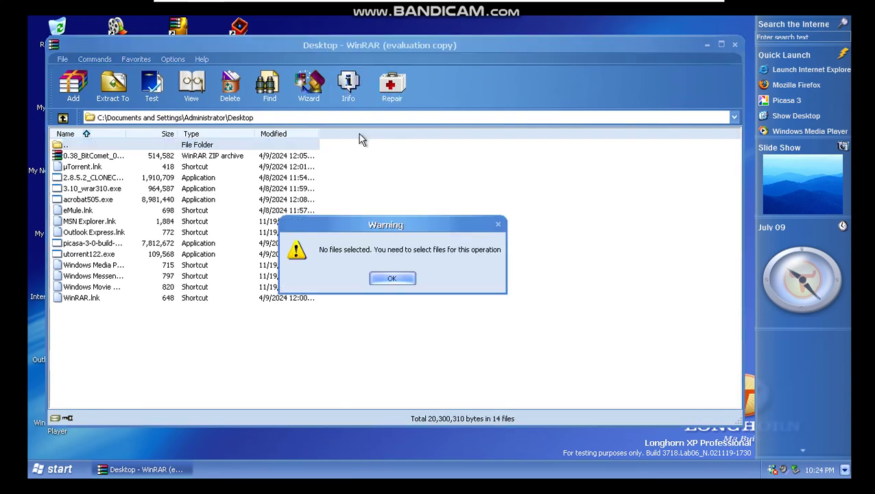
pyautogui.click(392, 278)
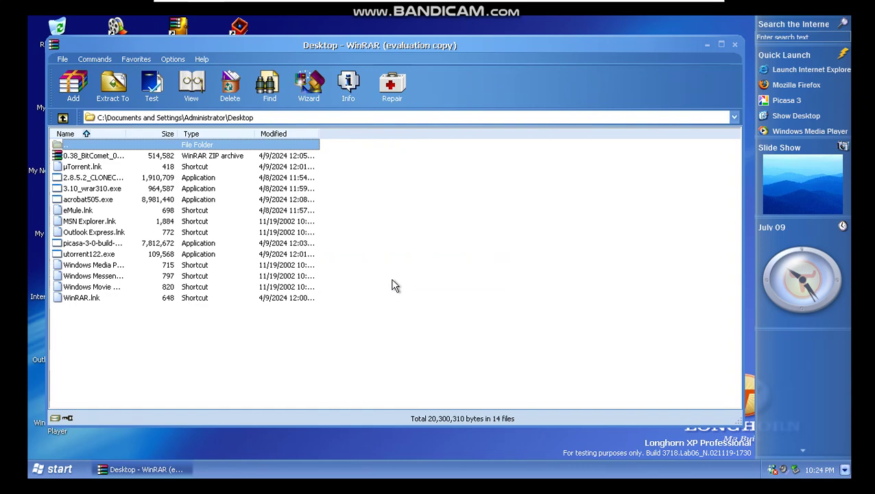
# Step: View the About WinRAR information, dismiss it and close WinRAR
pyautogui.click(203, 61)
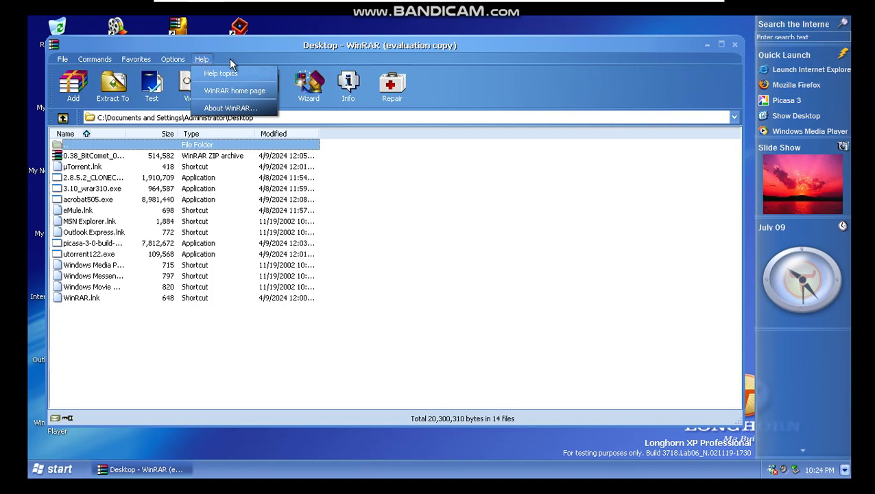
pyautogui.click(269, 110)
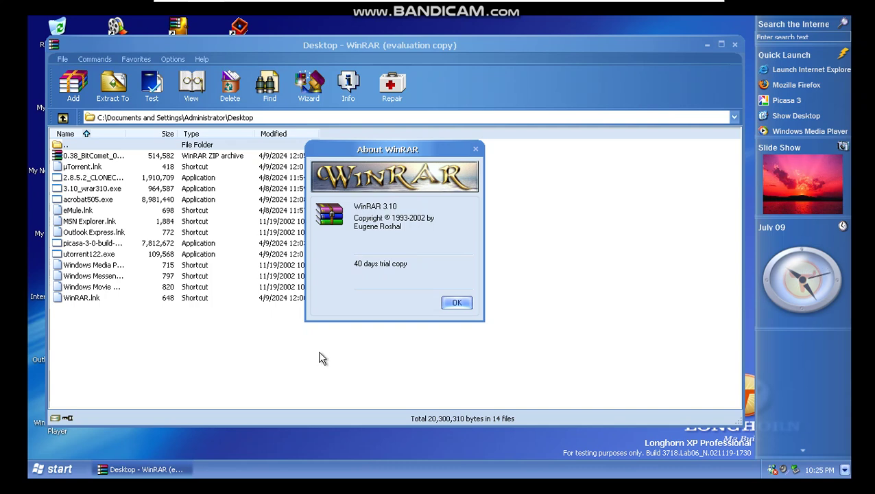
pyautogui.click(454, 303)
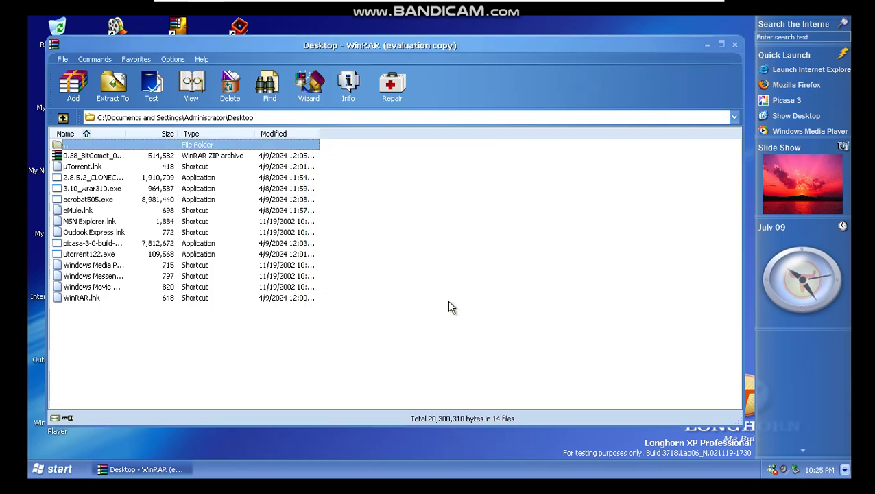
pyautogui.click(734, 46)
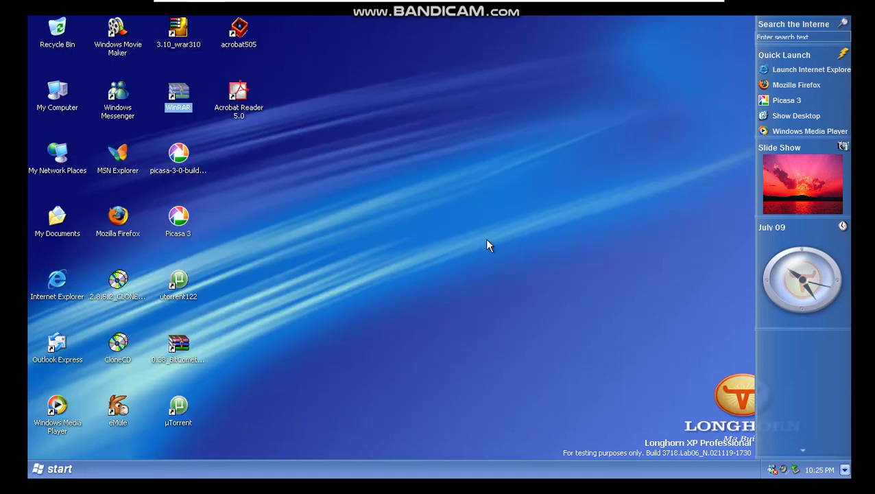
# Step: Launch eMule, decline visiting the new-version page, and view its About credits before closing the program
pyautogui.doubleClick(119, 408)
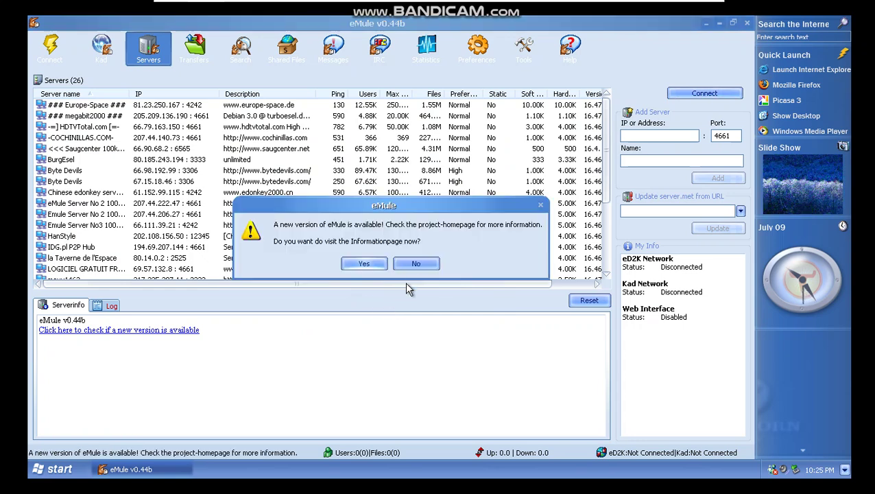
pyautogui.click(419, 266)
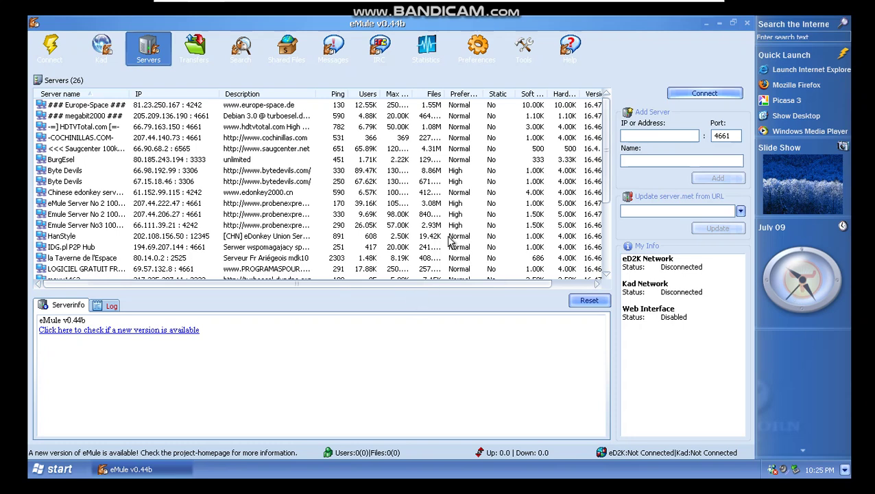
pyautogui.rightClick(443, 26)
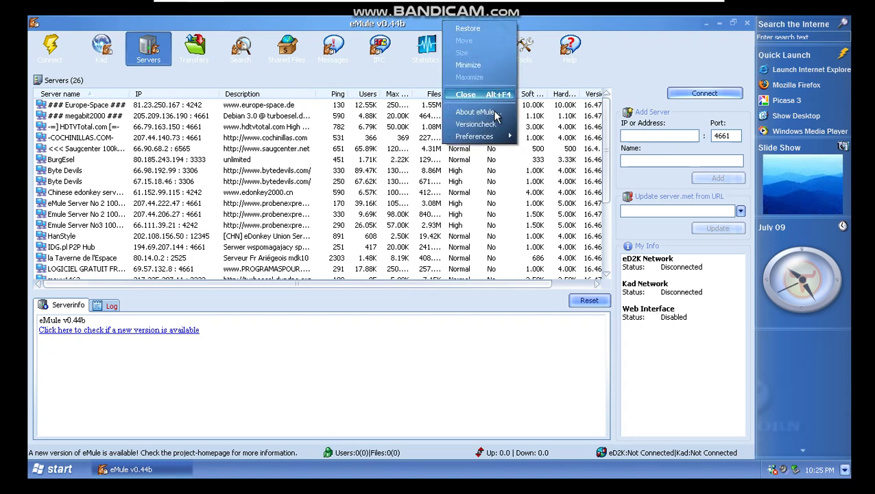
pyautogui.click(504, 115)
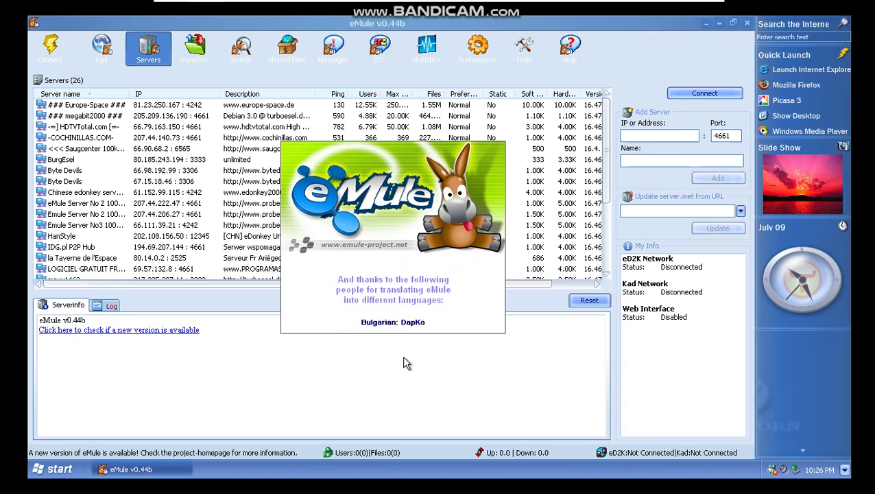
pyautogui.click(407, 322)
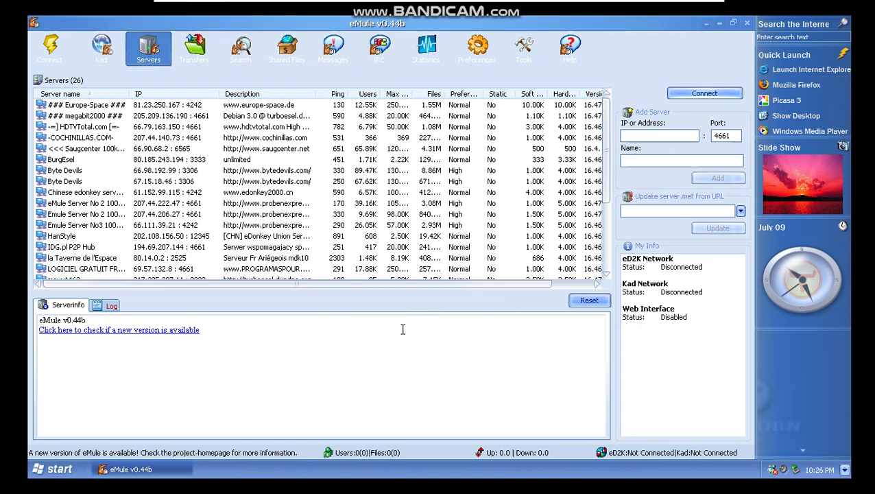
pyautogui.click(747, 25)
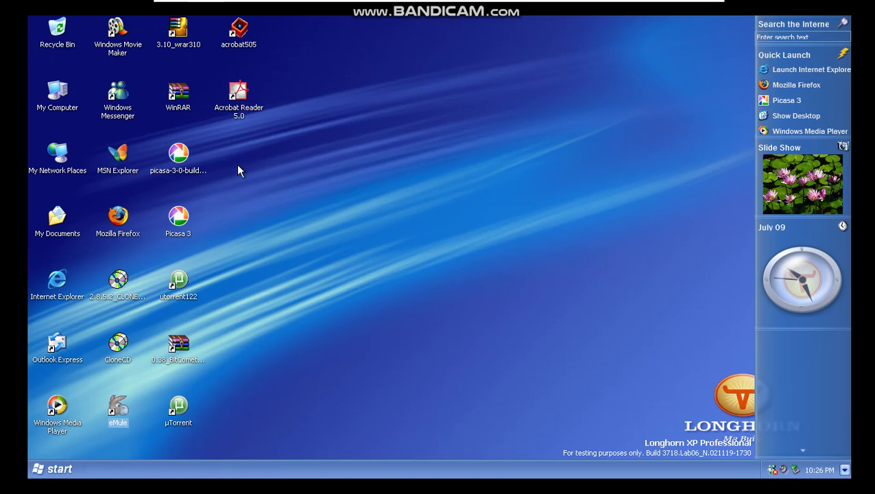
# Step: Launch Picasa 3, view its About information and close the program
pyautogui.doubleClick(178, 221)
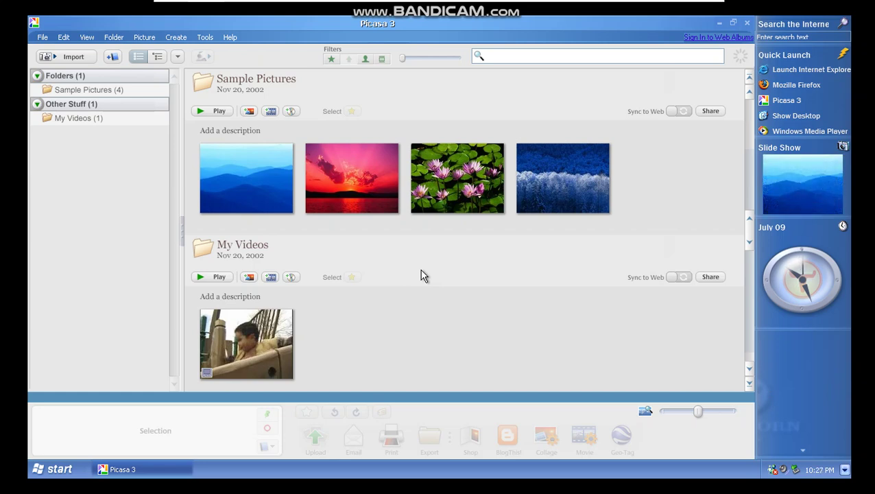
pyautogui.click(228, 38)
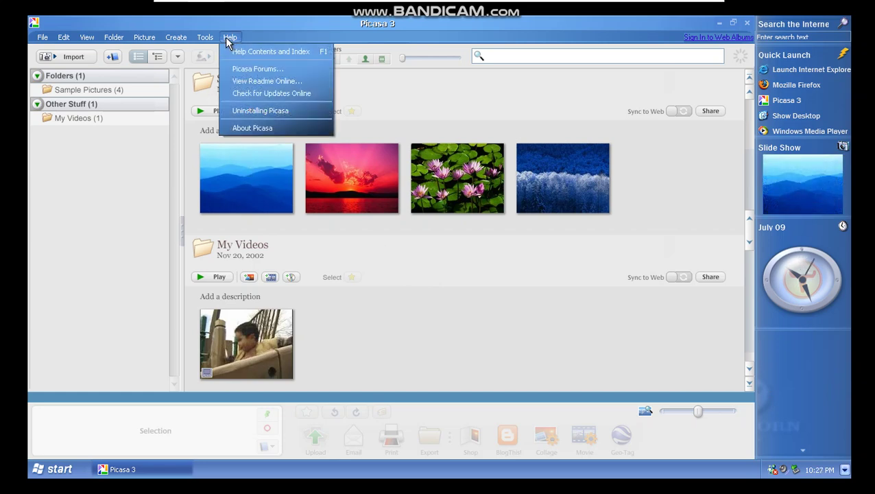
pyautogui.click(289, 129)
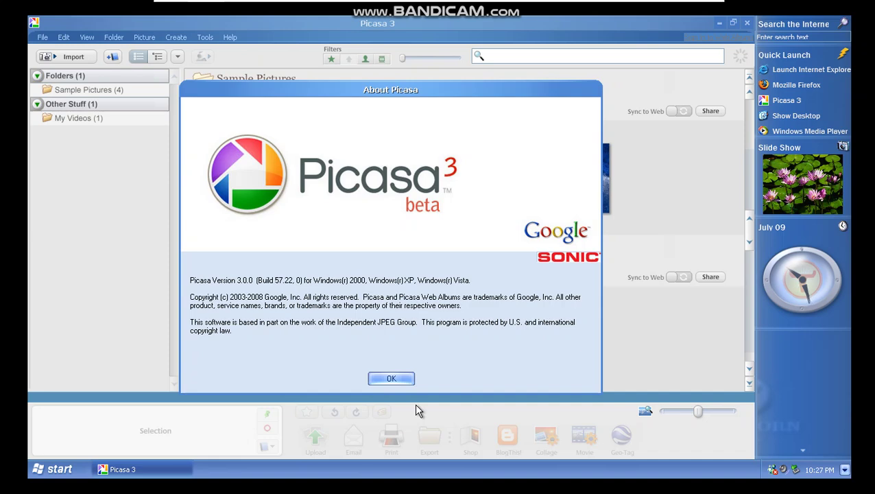
pyautogui.click(389, 379)
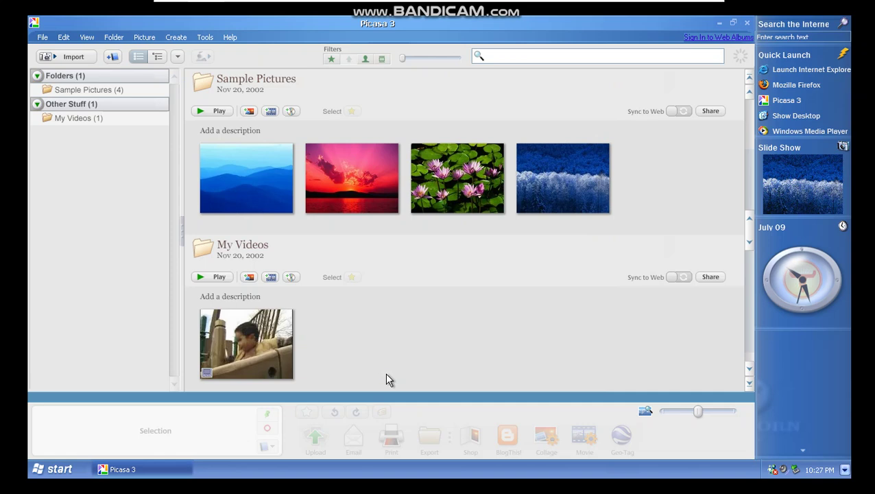
pyautogui.click(747, 23)
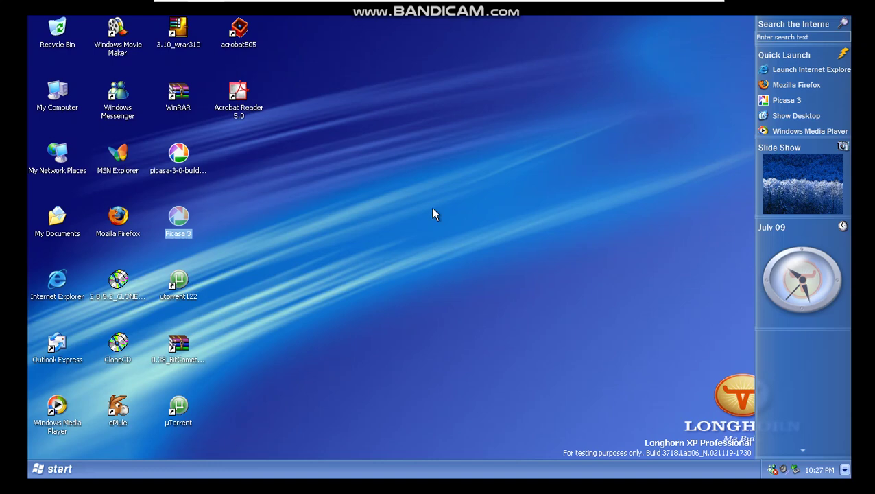
# Step: Move the µTorrent shortcut directly below the utorrent122 icon, launch µTorrent and show its About information
pyautogui.moveTo(175, 418); pyautogui.dragTo(176, 322)
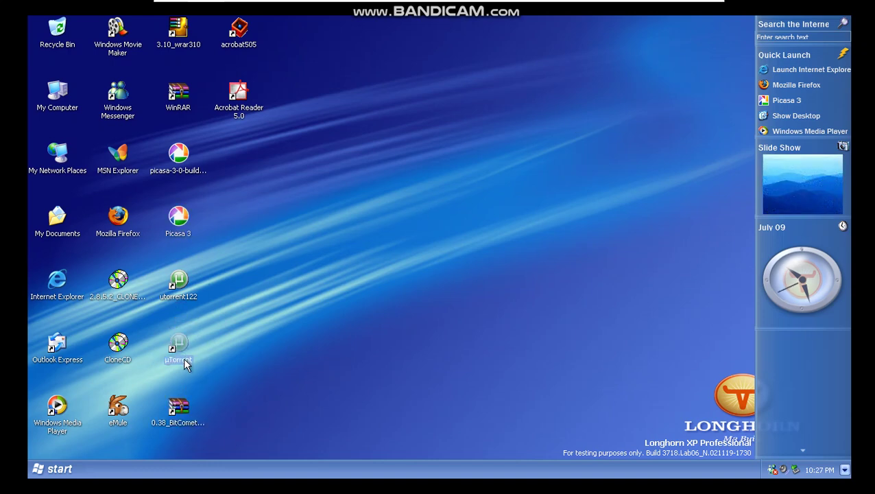
pyautogui.doubleClick(178, 346)
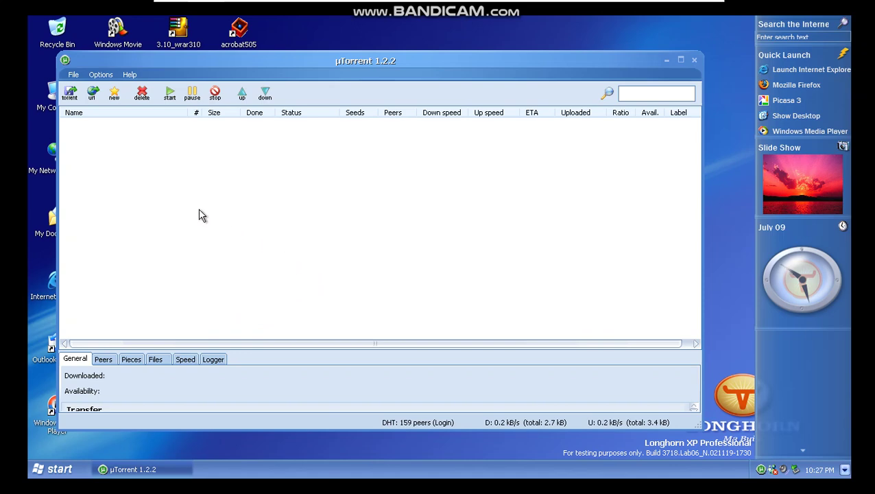
pyautogui.click(130, 74)
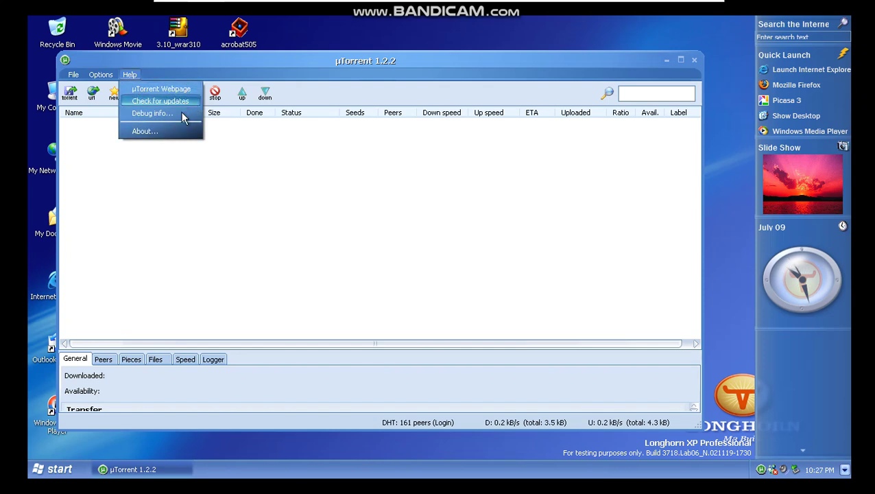
pyautogui.click(184, 136)
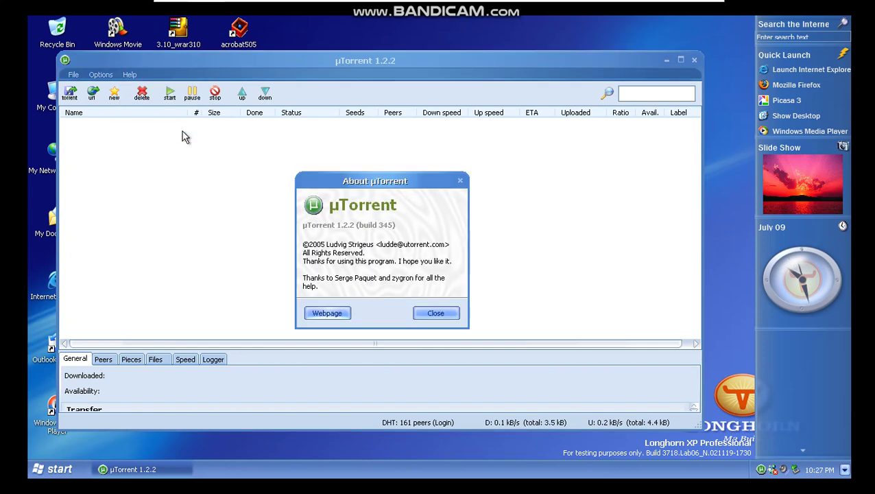